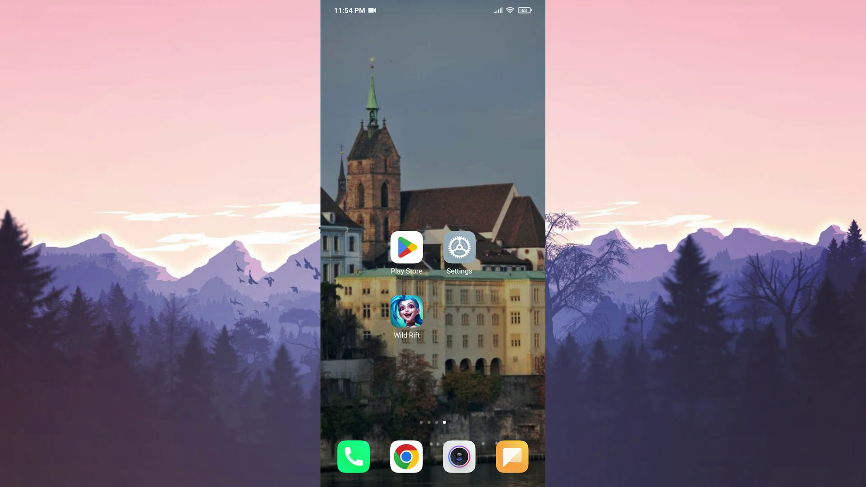
Step: Clear only Wild Rift's cache from its Settings storage page and confirm
click(458, 248)
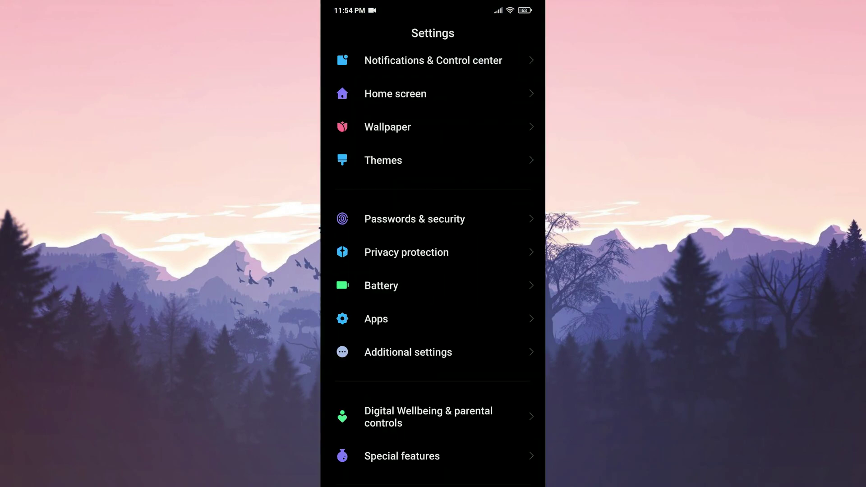
click(376, 319)
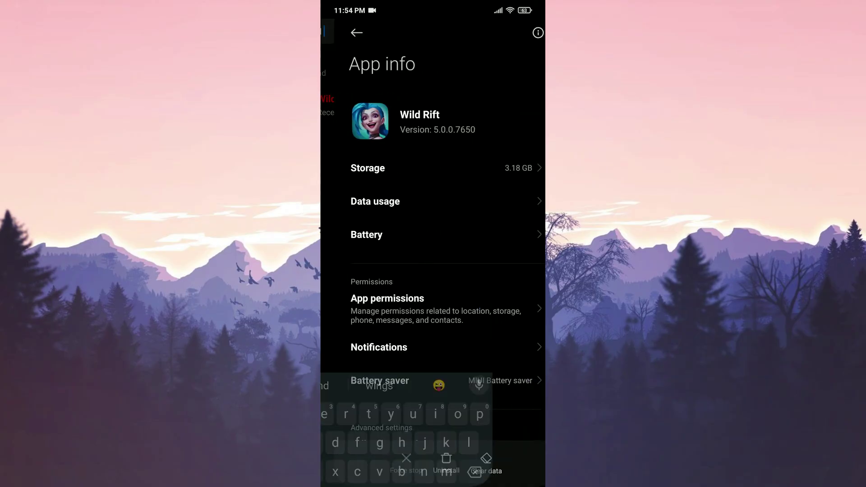
click(432, 168)
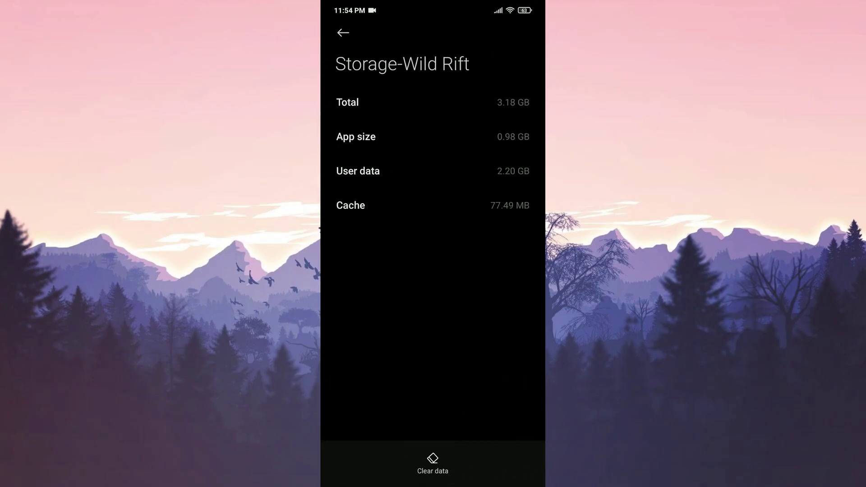
click(432, 463)
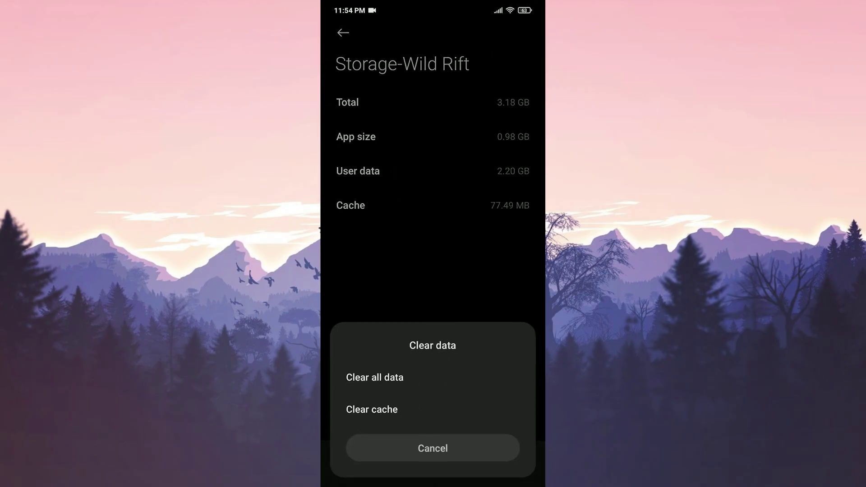
click(433, 410)
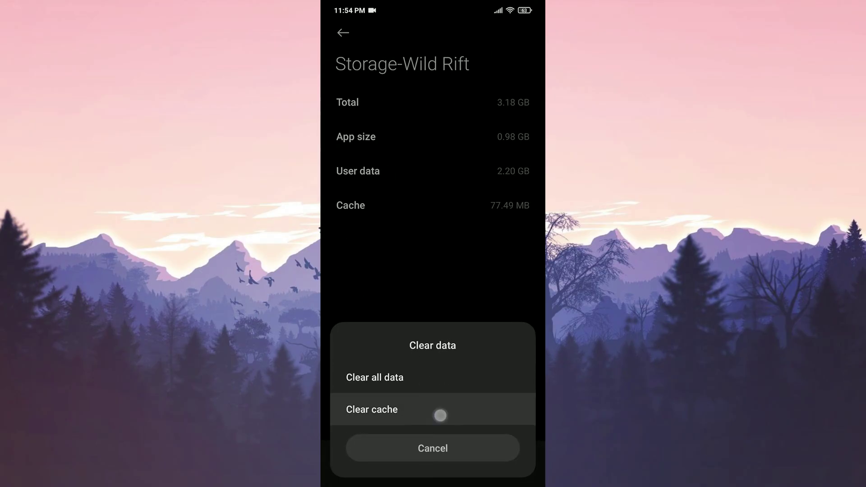
click(478, 449)
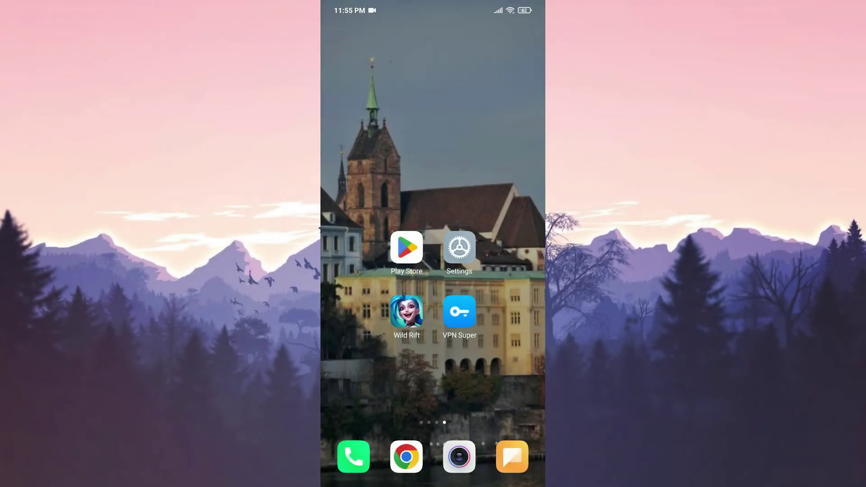
Step: Bring up the Play Store's 'vpn' results to find VPN - Super Unlimited Proxy
click(406, 247)
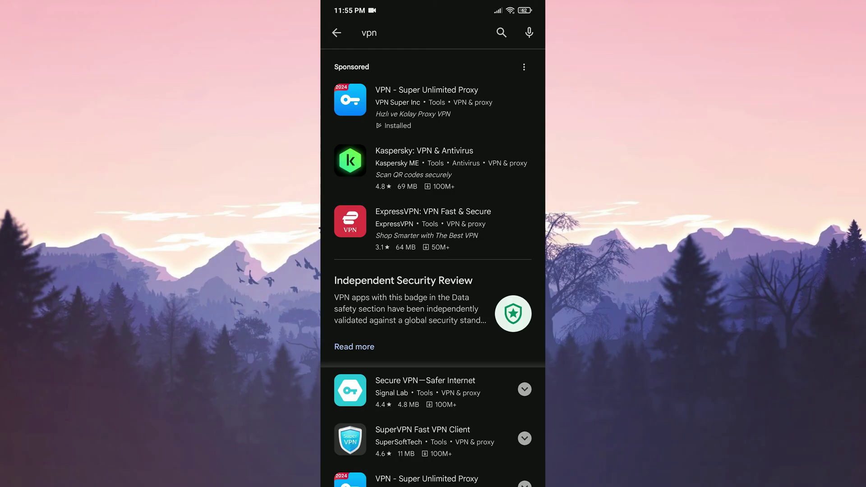
scroll(490, 382, down, 5)
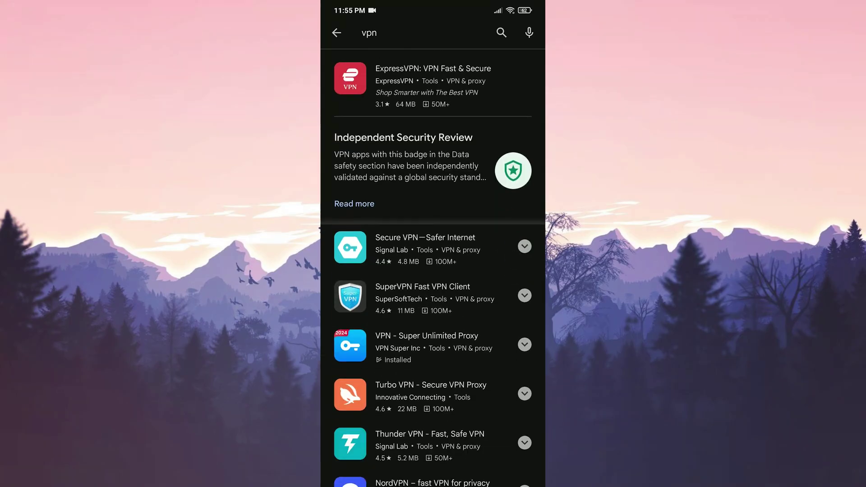
Step: Connect VPN Super to the free Germany98 server, then launch Wild Rift from home
drag(433, 482, 433, 325)
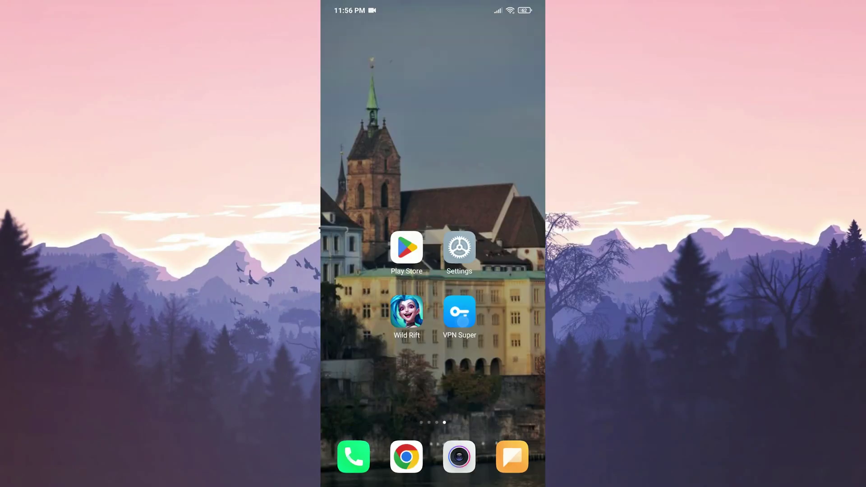
click(459, 312)
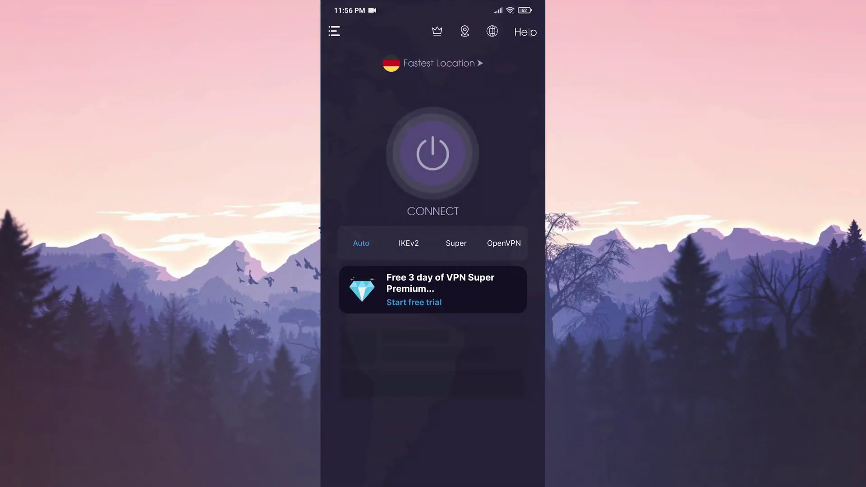
click(423, 64)
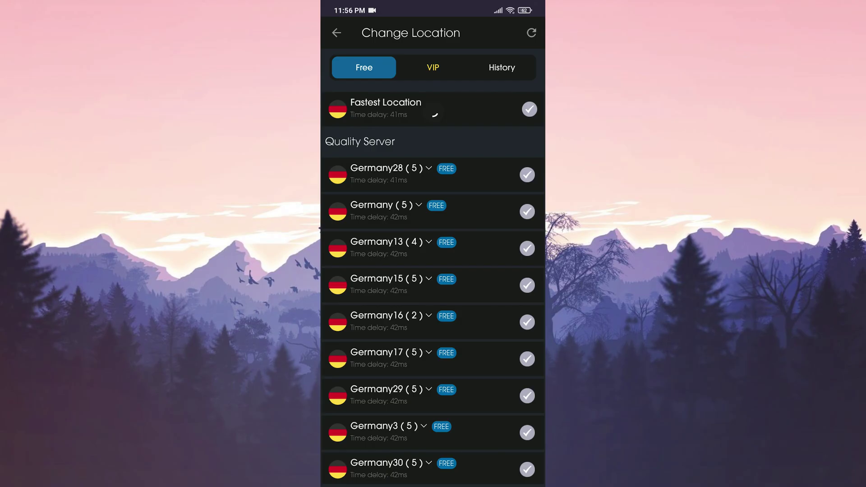
scroll(493, 330, down, 3)
scroll(508, 277, down, 10)
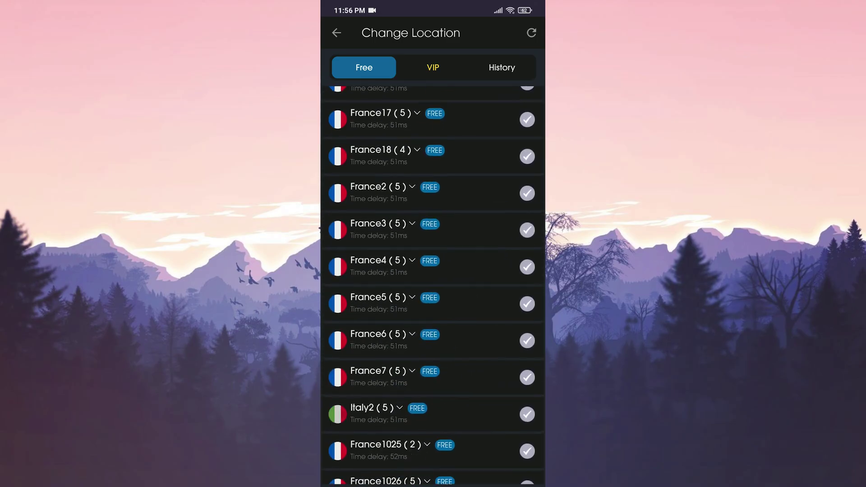
click(337, 33)
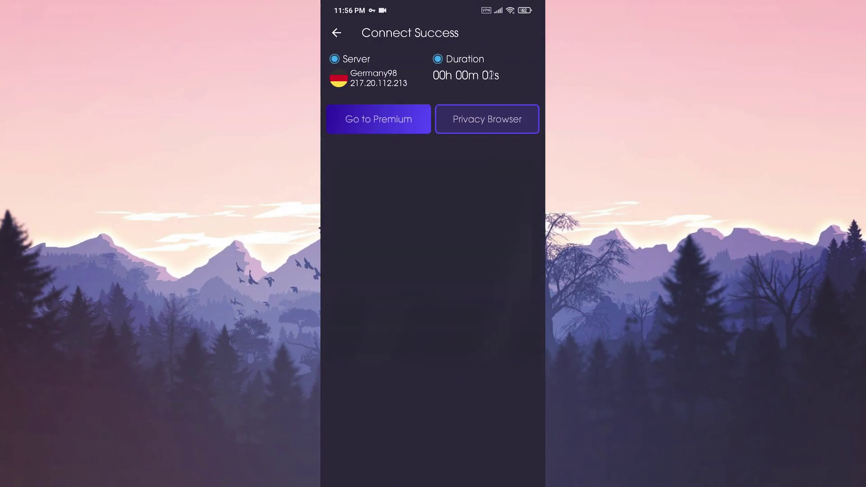
drag(433, 482, 434, 304)
click(407, 312)
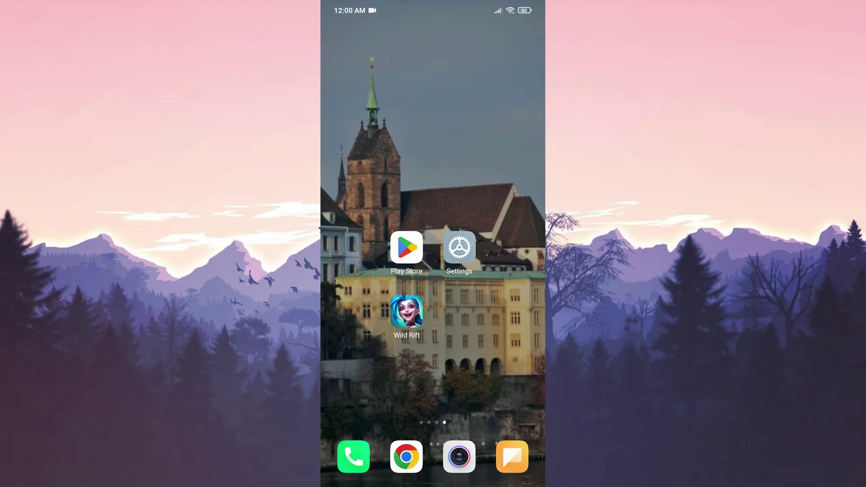
Step: View the DNS Changer – Secure VPN Proxy store page, then go back home
click(407, 249)
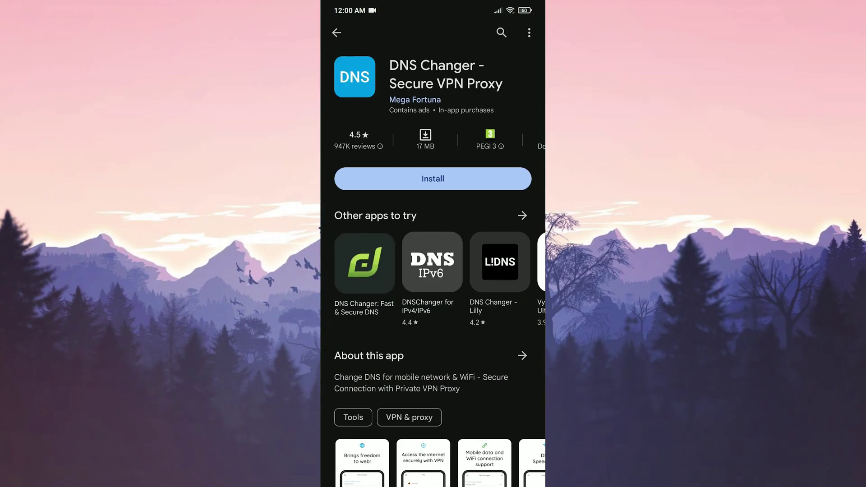
key(Home)
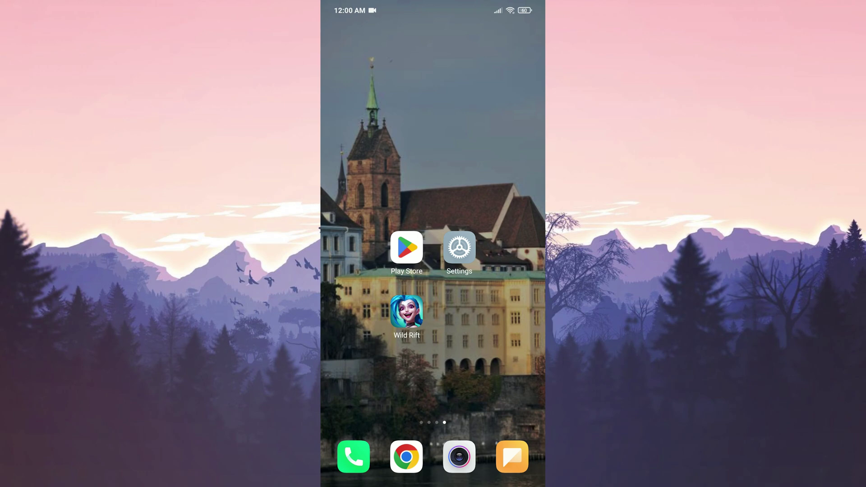
Step: Set the connected Wi-Fi network to static IP with DNS 8.8.8.8 and 8.8.4.4
click(459, 248)
click(407, 292)
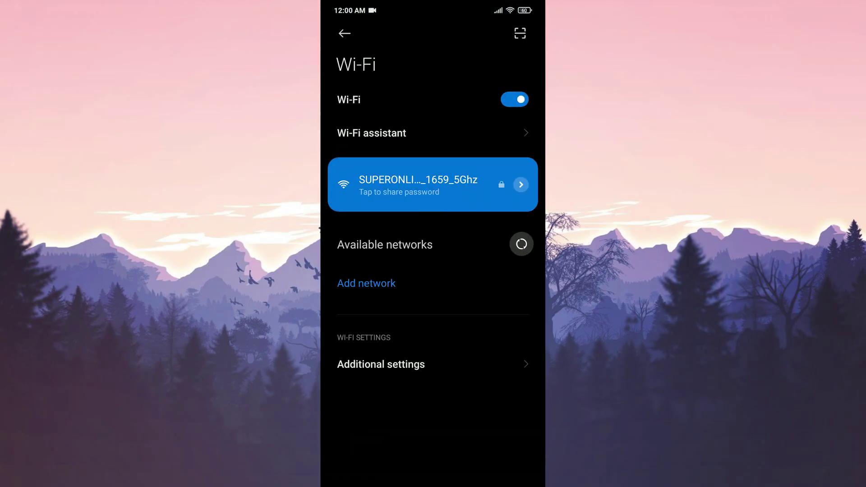
click(521, 184)
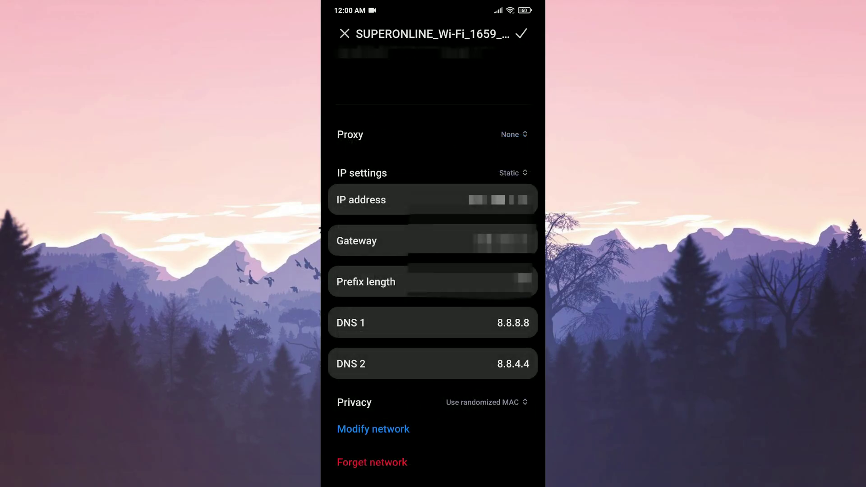
click(513, 173)
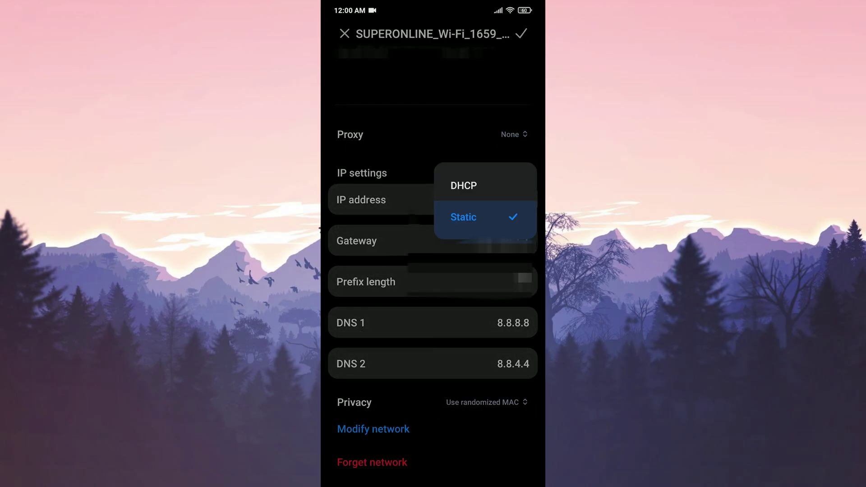
click(474, 217)
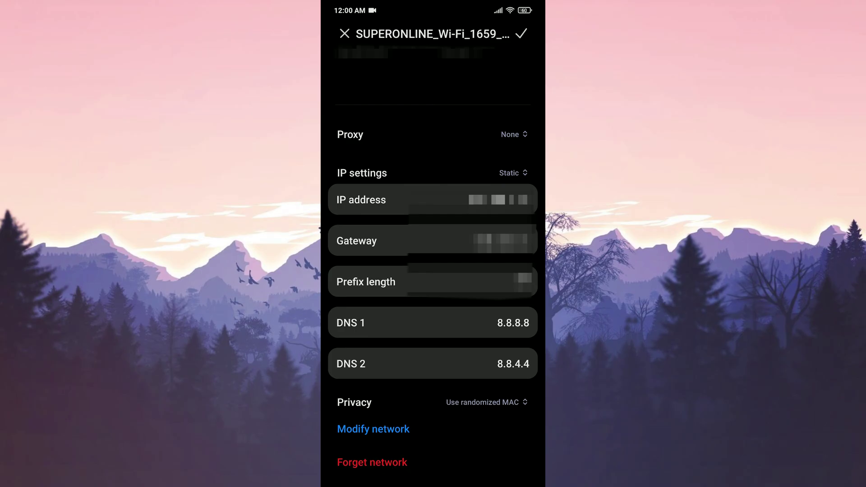
click(521, 33)
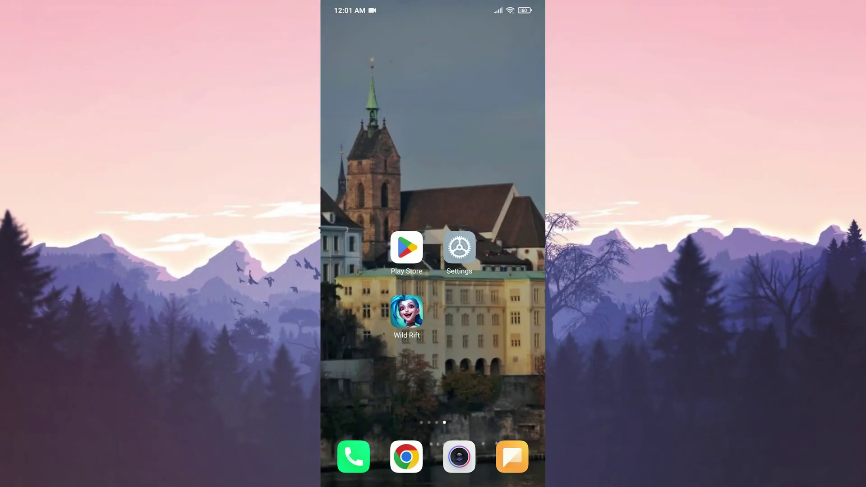
Step: Uninstall Wild Rift from its home-screen icon, then go to the Play Store
click(407, 312)
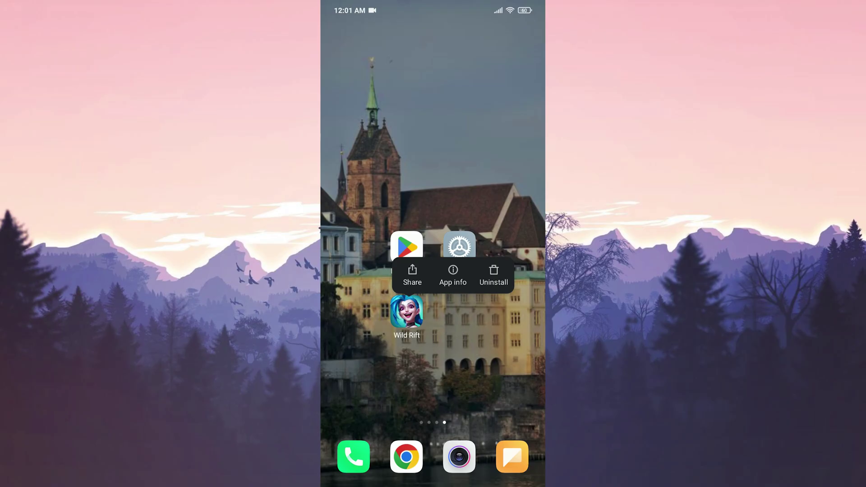
click(507, 274)
click(494, 456)
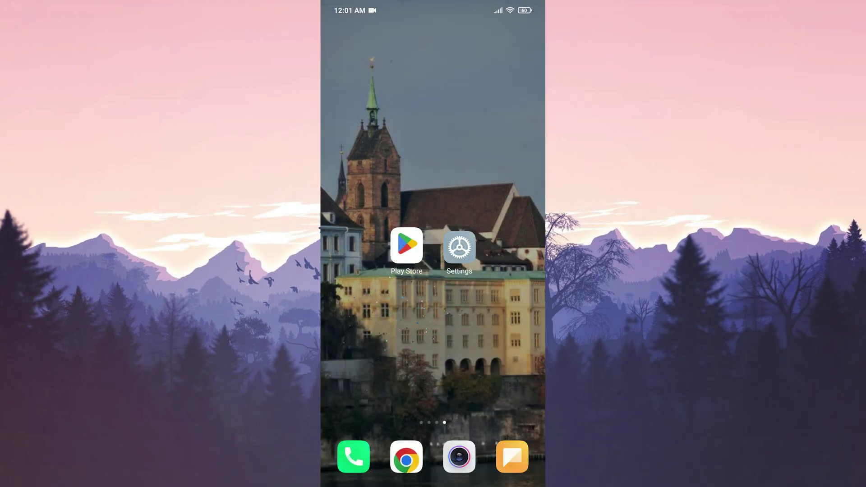
click(407, 247)
Step: Rerun the 'wild rift' store search and install League of Legends: Wild Rift
click(406, 33)
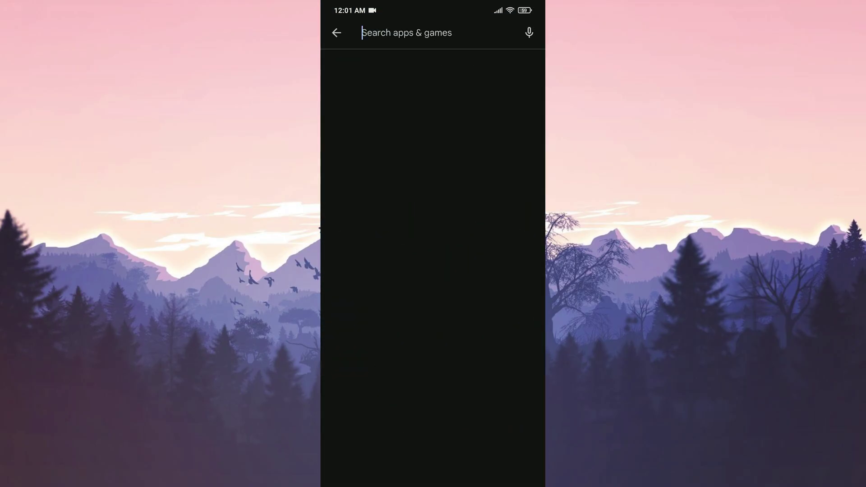
click(379, 178)
click(511, 172)
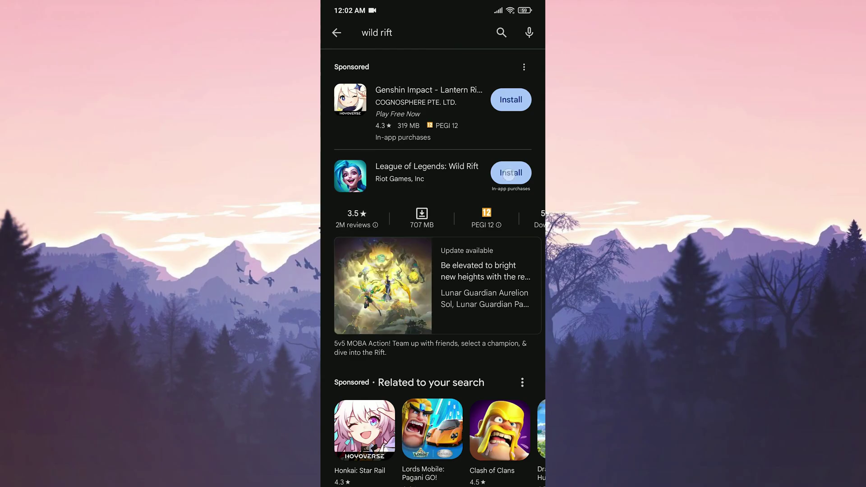
click(420, 174)
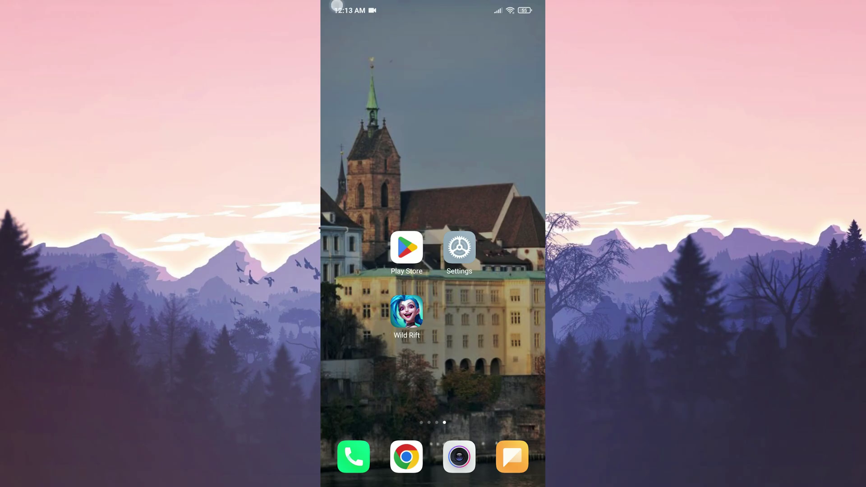
Step: In quick settings, turn mobile data on and Wi-Fi off
drag(337, 6, 379, 271)
click(352, 91)
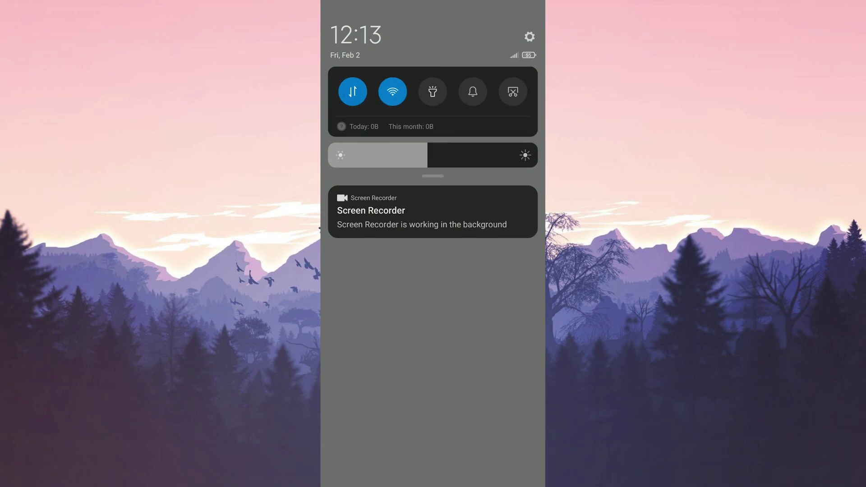
click(393, 92)
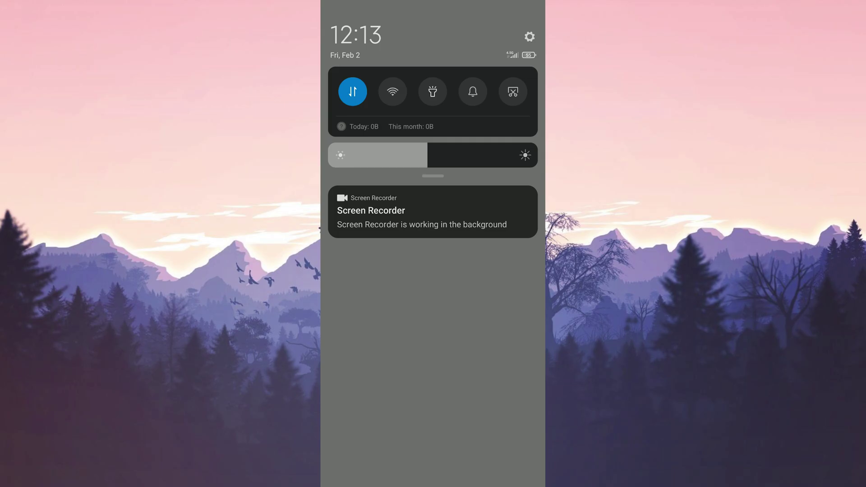
drag(434, 406, 434, 136)
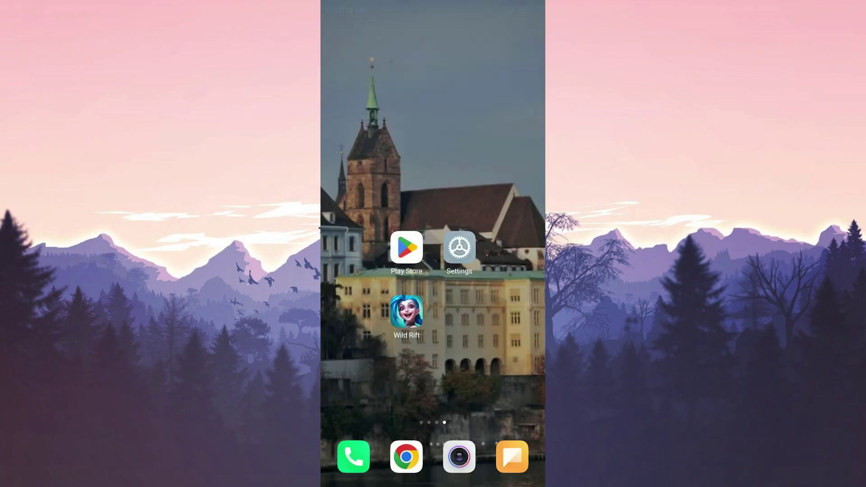